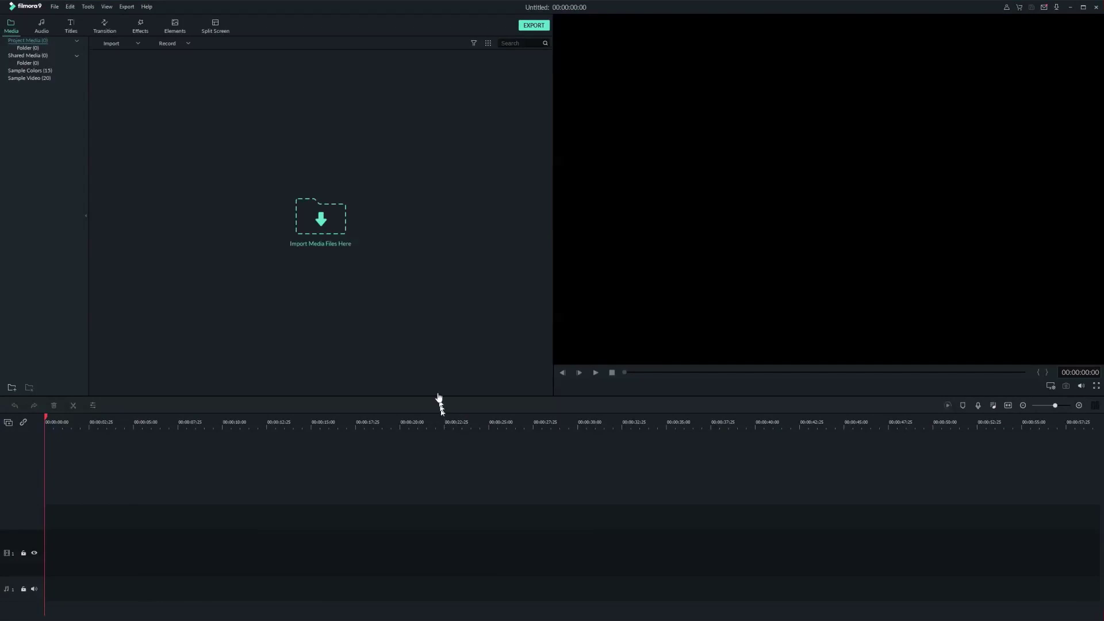
- Import the nature clips, including P1077299, P1077537 and P1077615, without creating proxy files
{"action": "left_click", "coordinate": [306, 234]}
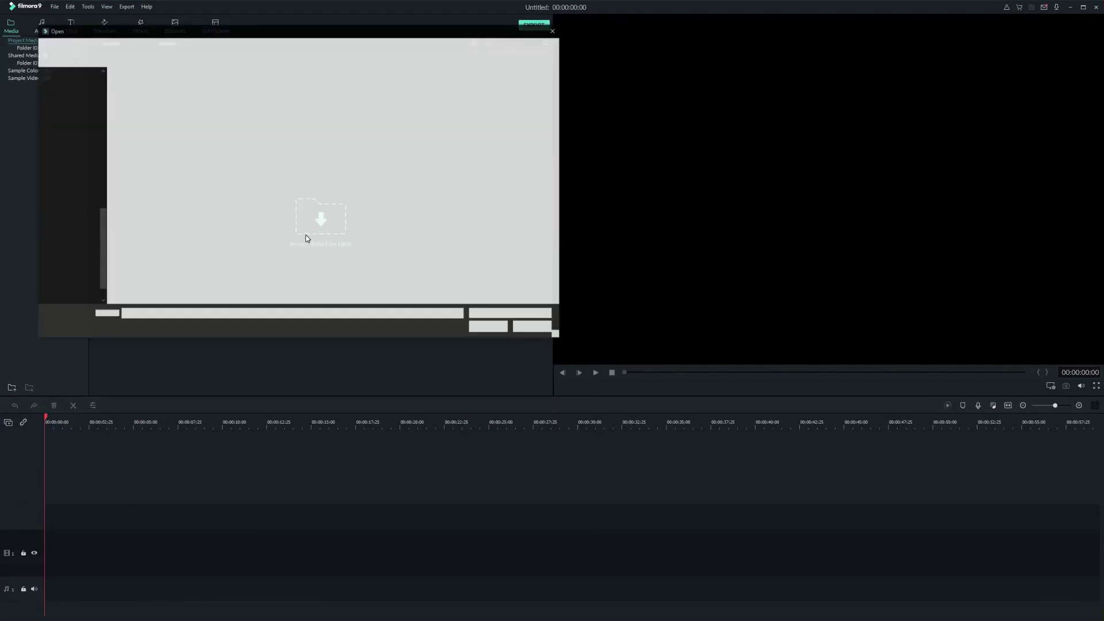
{"action": "left_click", "coordinate": [352, 96]}
{"action": "left_click", "coordinate": [137, 173], "text": "ctrl"}
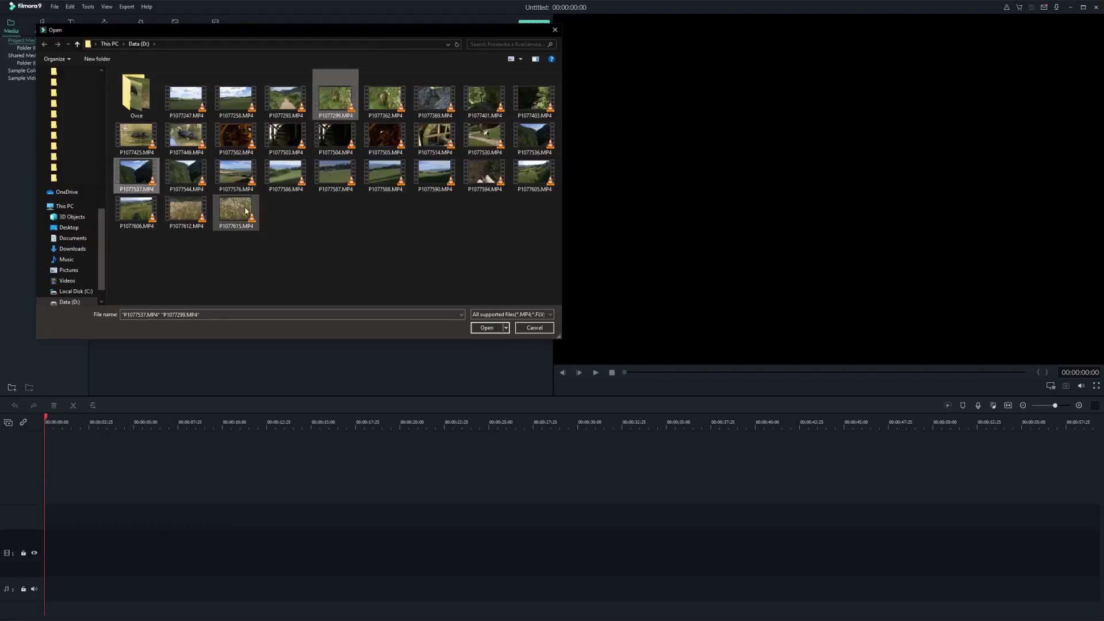
{"action": "left_click", "coordinate": [237, 209], "text": "ctrl"}
{"action": "left_click", "coordinate": [486, 328]}
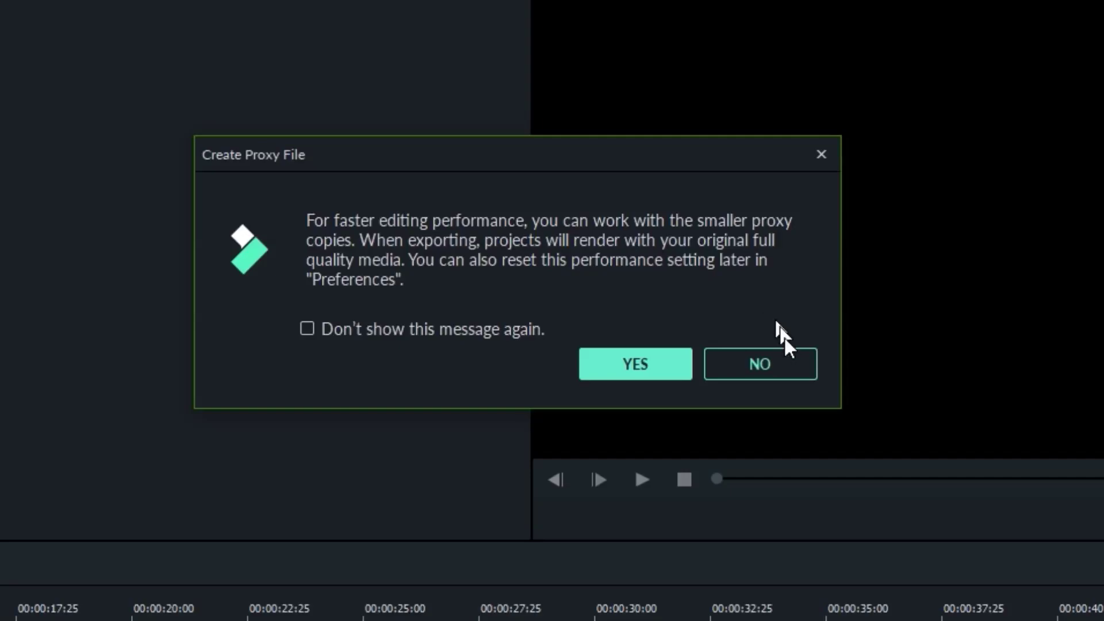
{"action": "left_click", "coordinate": [795, 369]}
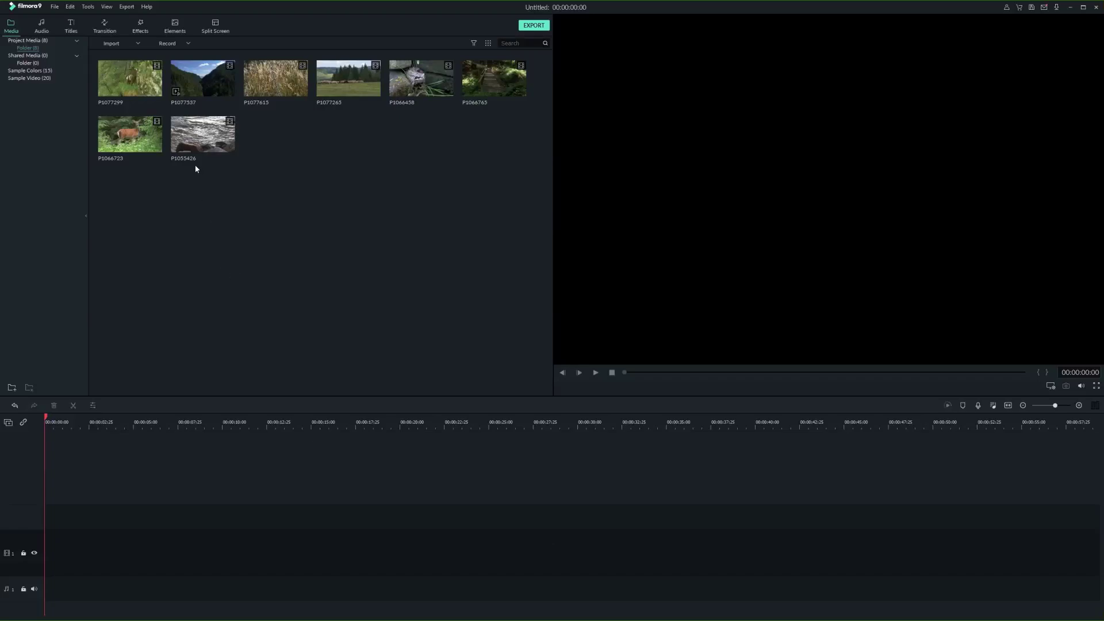
- Place clip P1055426 on video track 1 and match project settings to it
{"action": "left_click_drag", "start_coordinate": [156, 459], "coordinate": [35, 552]}
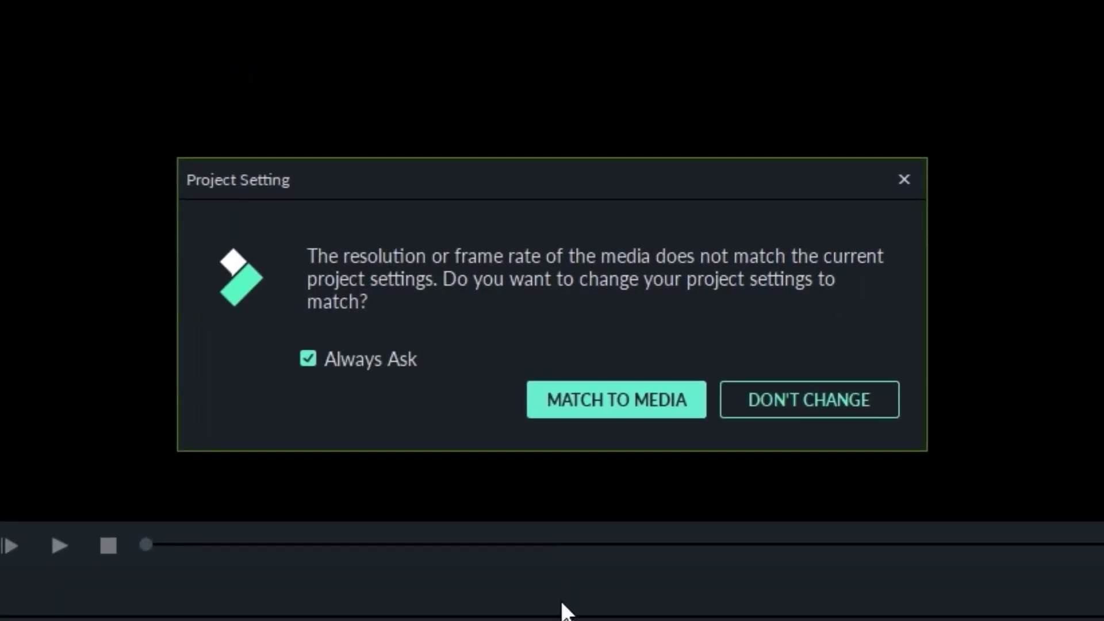
{"action": "left_click", "coordinate": [603, 408]}
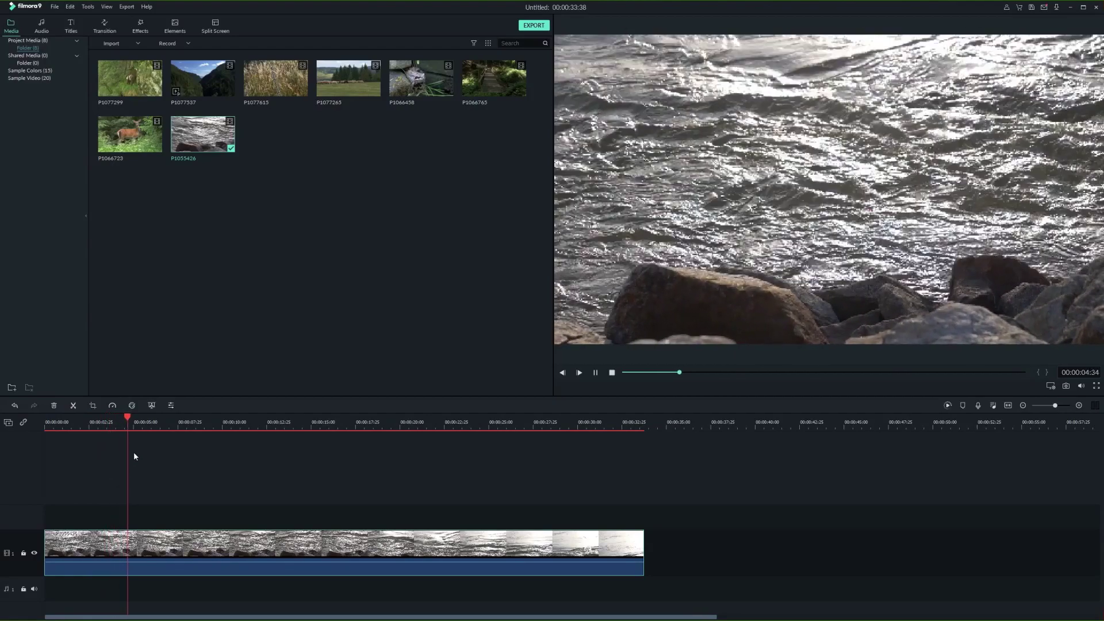
- Split the water clip at the playhead and delete the latter part, keeping 4:40
{"action": "right_click", "coordinate": [140, 553]}
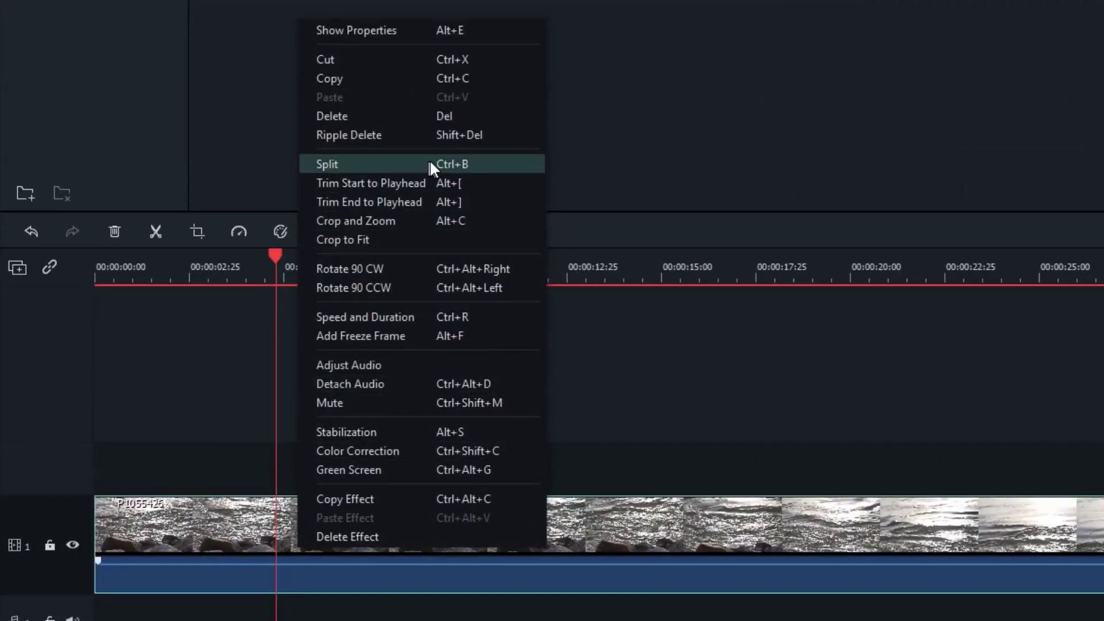
{"action": "left_click", "coordinate": [410, 163]}
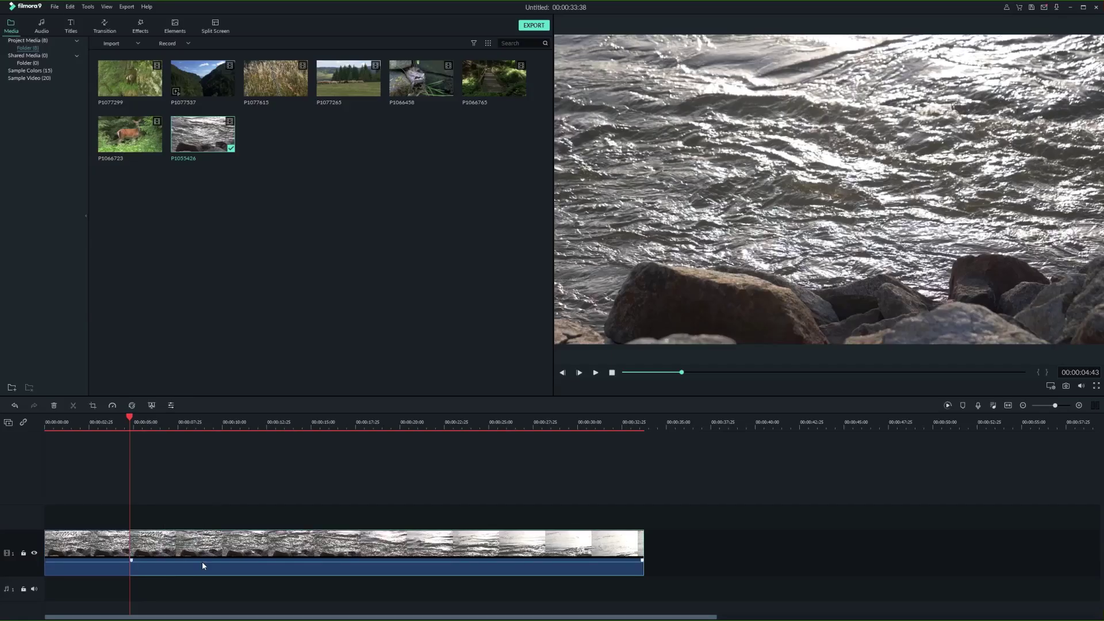
{"action": "key", "text": "Delete"}
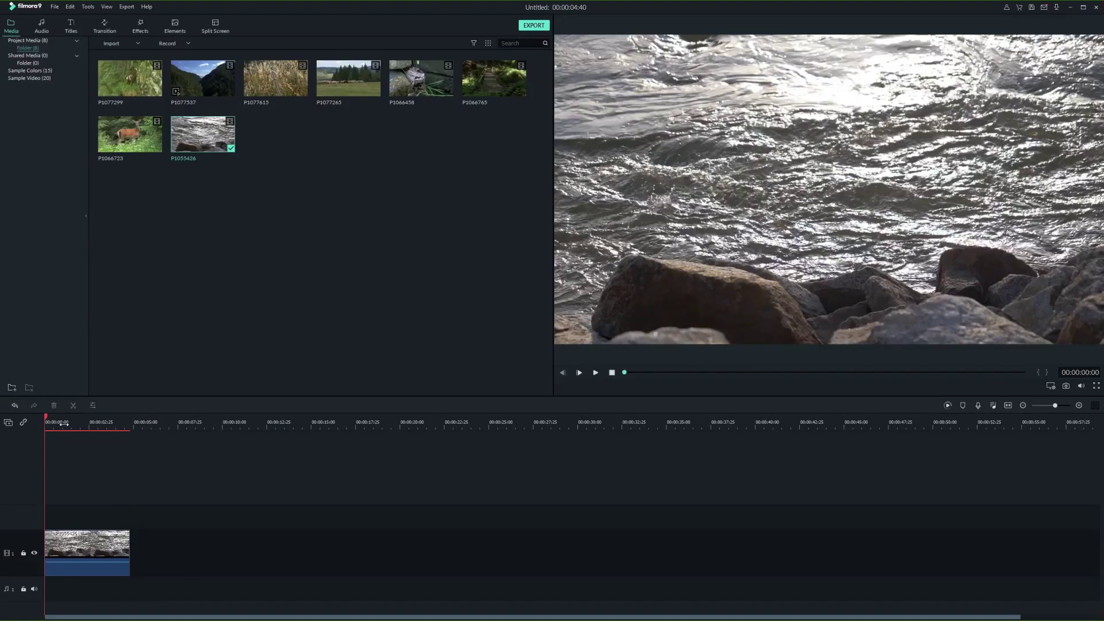
- Append the remaining nature clips, ending with the deer and mountain clips, after the water clip
{"action": "left_click_drag", "start_coordinate": [348, 78], "coordinate": [164, 552]}
{"action": "left_click_drag", "start_coordinate": [275, 77], "coordinate": [241, 553]}
{"action": "right_click", "coordinate": [492, 77]}
{"action": "left_click", "coordinate": [338, 417]}
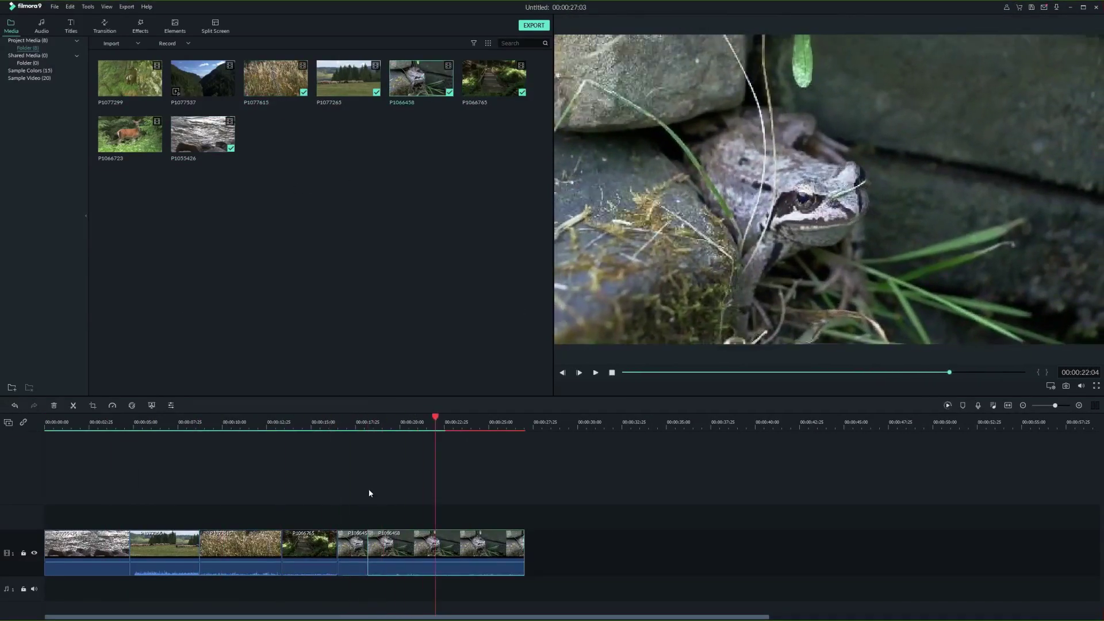
{"action": "left_click_drag", "start_coordinate": [203, 77], "coordinate": [423, 530]}
- Cut off the mountain clip's tail and play the 33:25 sequence from the start
{"action": "key", "text": "ctrl+b"}
{"action": "key", "text": "Delete"}
{"action": "key", "text": "space"}
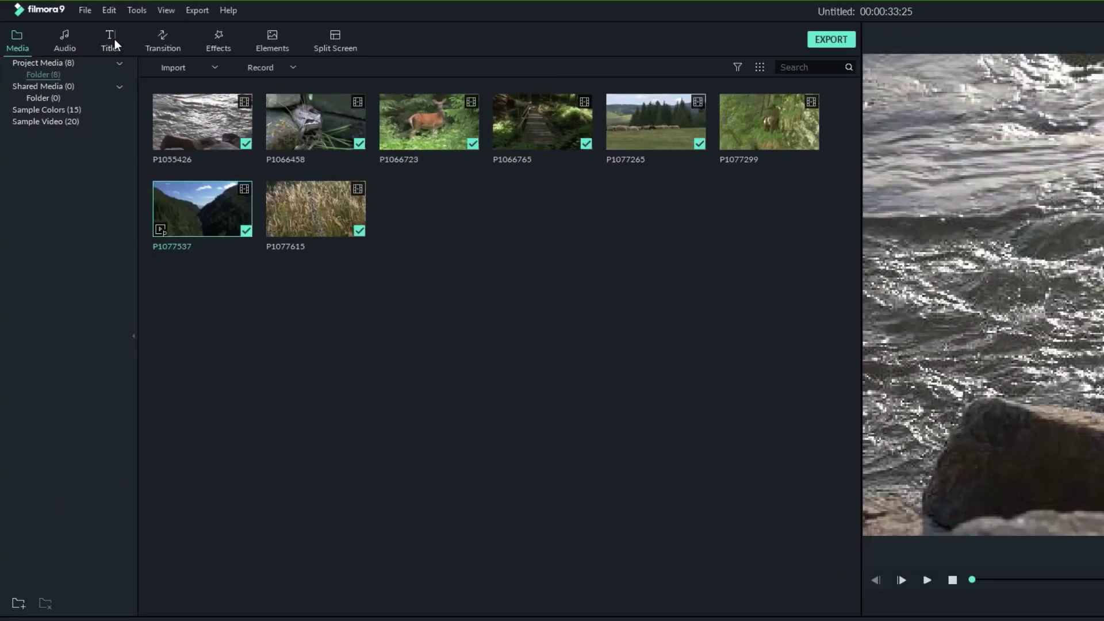
- Place the boxed Title 2 template on the upper track at 00:00 over the water clip
{"action": "left_click", "coordinate": [115, 39]}
{"action": "scroll", "coordinate": [363, 246], "scroll_direction": "down", "scroll_amount": 5}
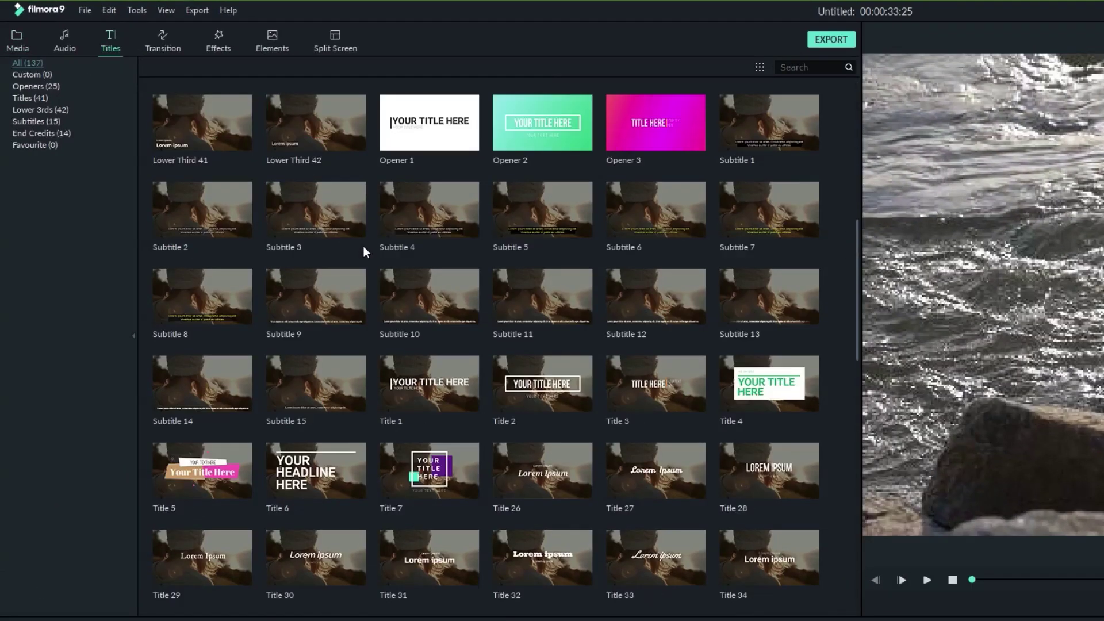
{"action": "left_click", "coordinate": [583, 399]}
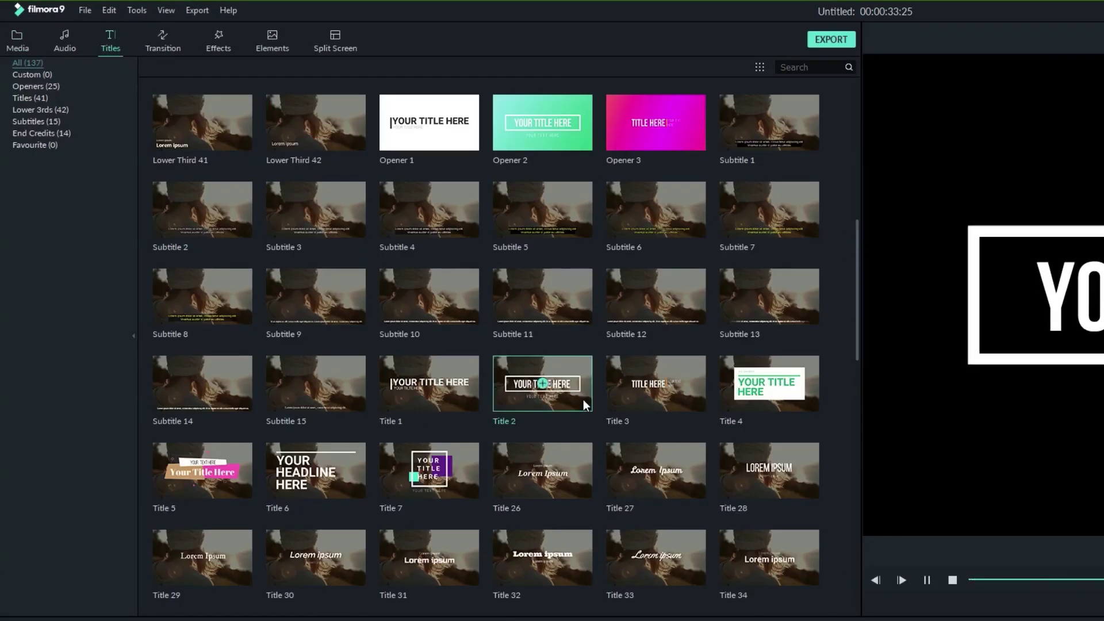
{"action": "left_click_drag", "start_coordinate": [578, 403], "coordinate": [32, 516]}
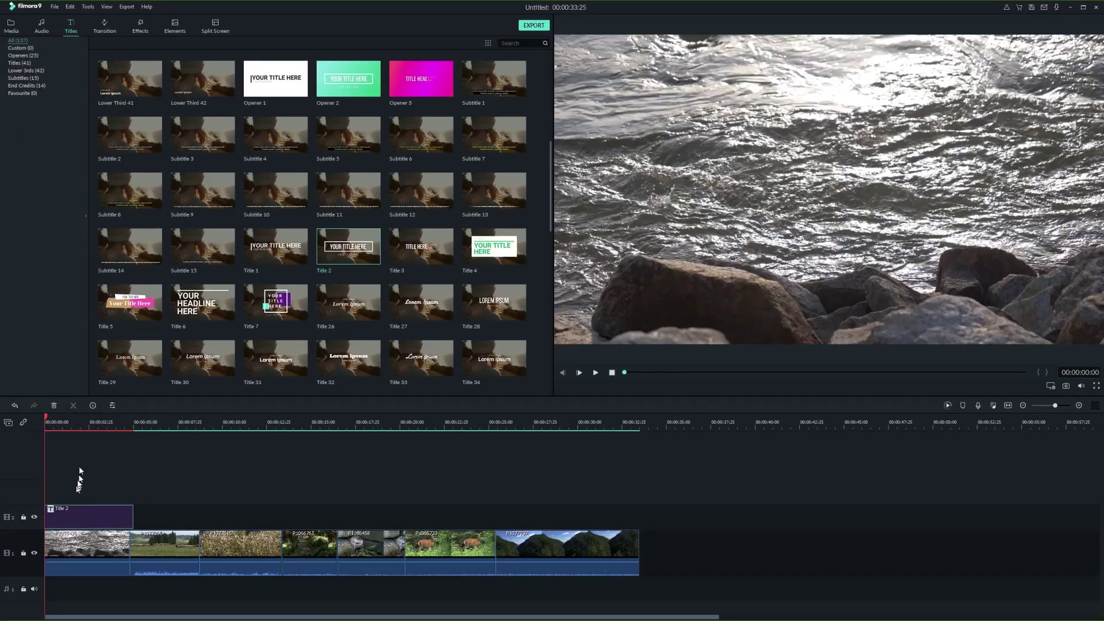
{"action": "left_click", "coordinate": [20, 29]}
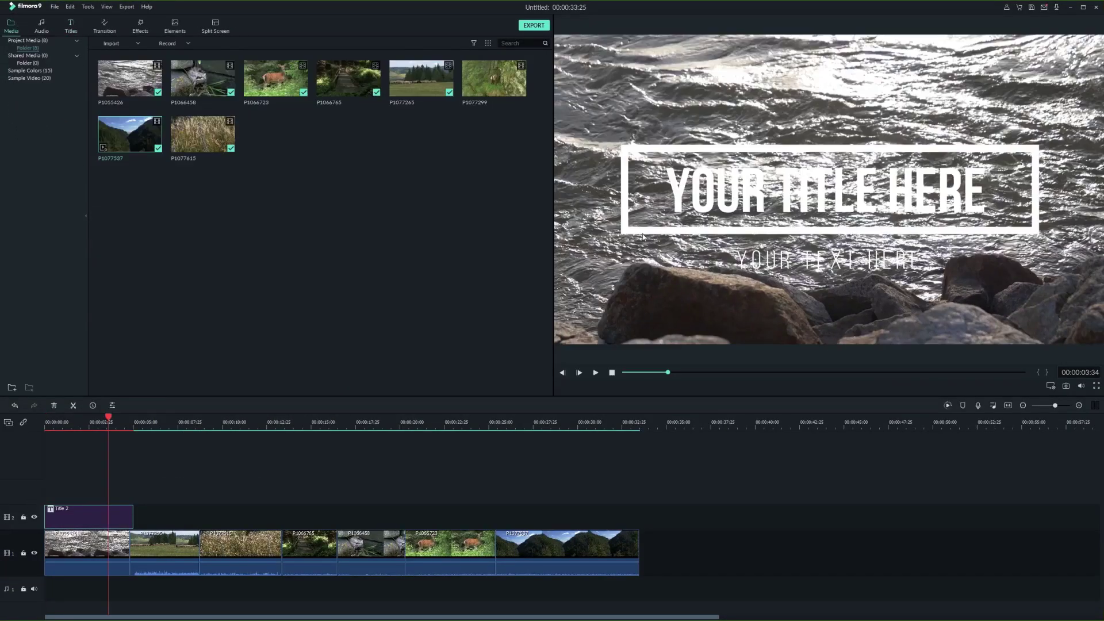
- Change the title text to 'THE NATURE' in blue, apply it, and play it back
{"action": "double_click", "coordinate": [678, 188]}
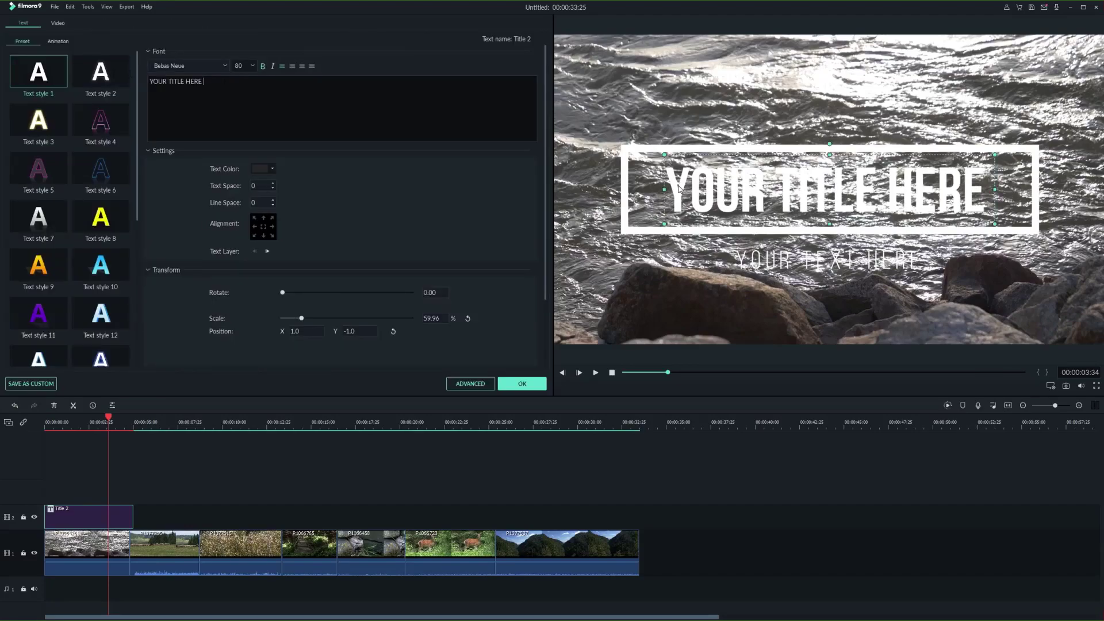
{"action": "key", "text": "ctrl+a"}
{"action": "type", "text": "The Nature"}
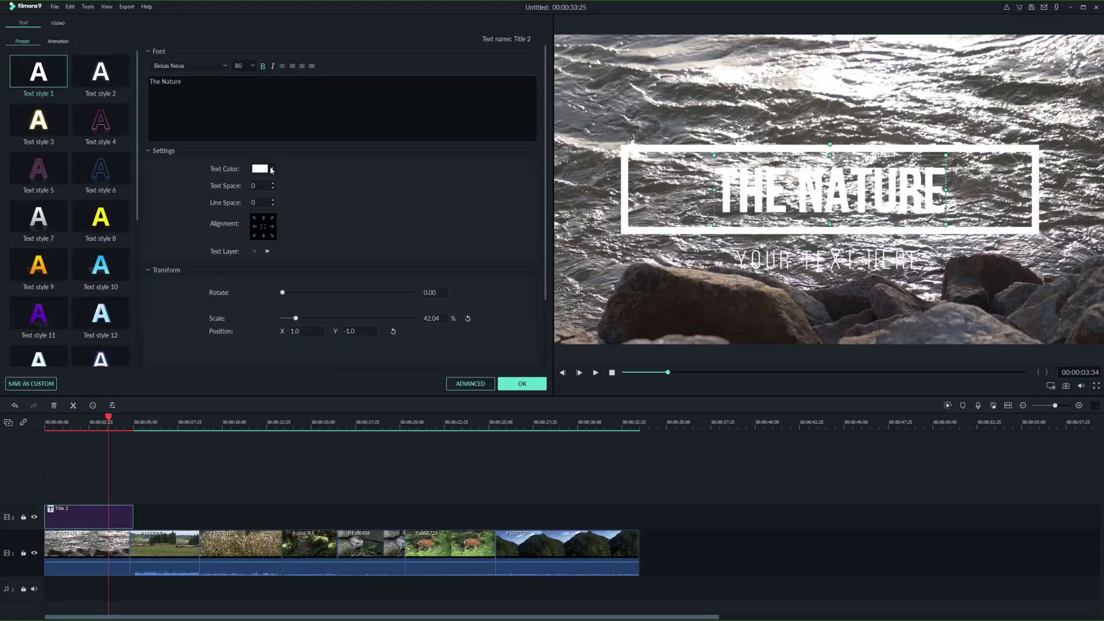
{"action": "left_click", "coordinate": [260, 169]}
{"action": "left_click", "coordinate": [288, 186]}
{"action": "left_click", "coordinate": [522, 384]}
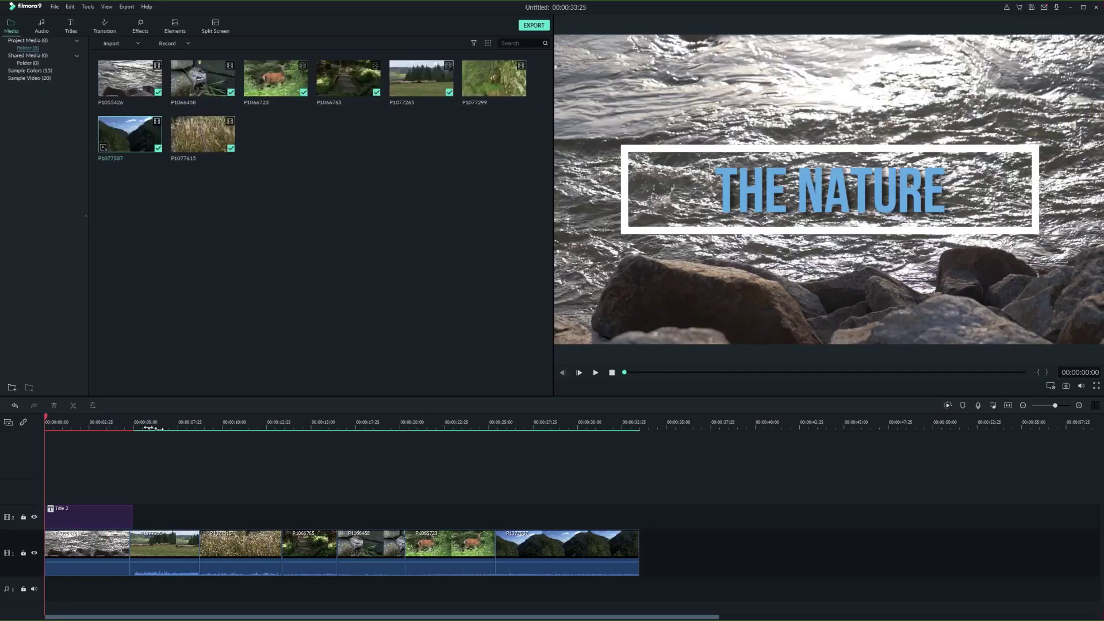
{"action": "key", "text": "space"}
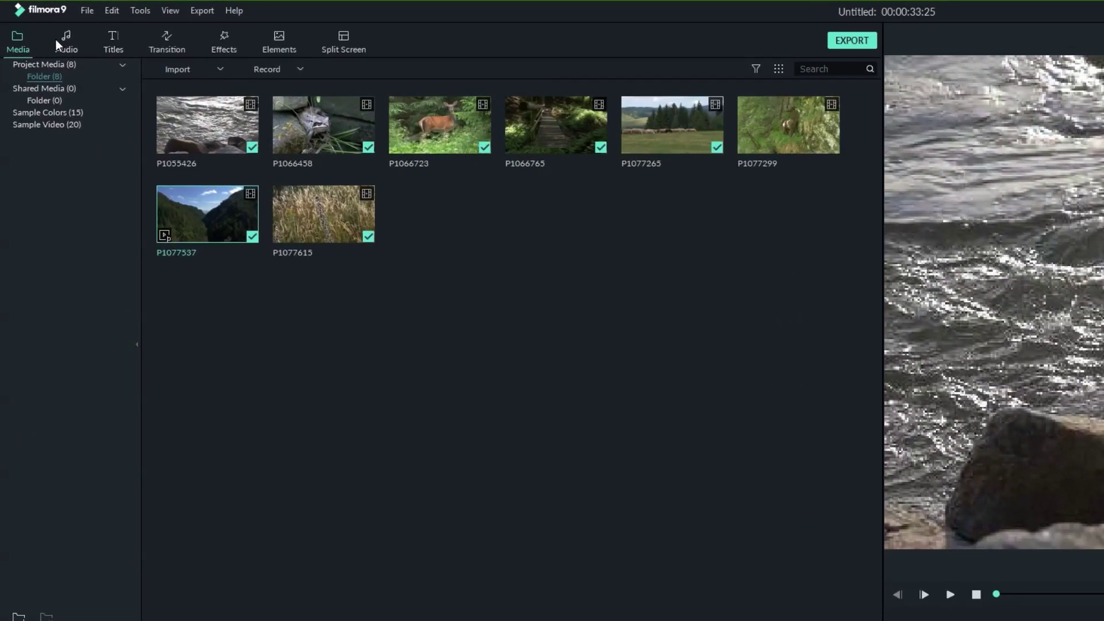
- Preview library songs and lay 'Feet on Wood' along the audio track under the clips
{"action": "left_click", "coordinate": [55, 39]}
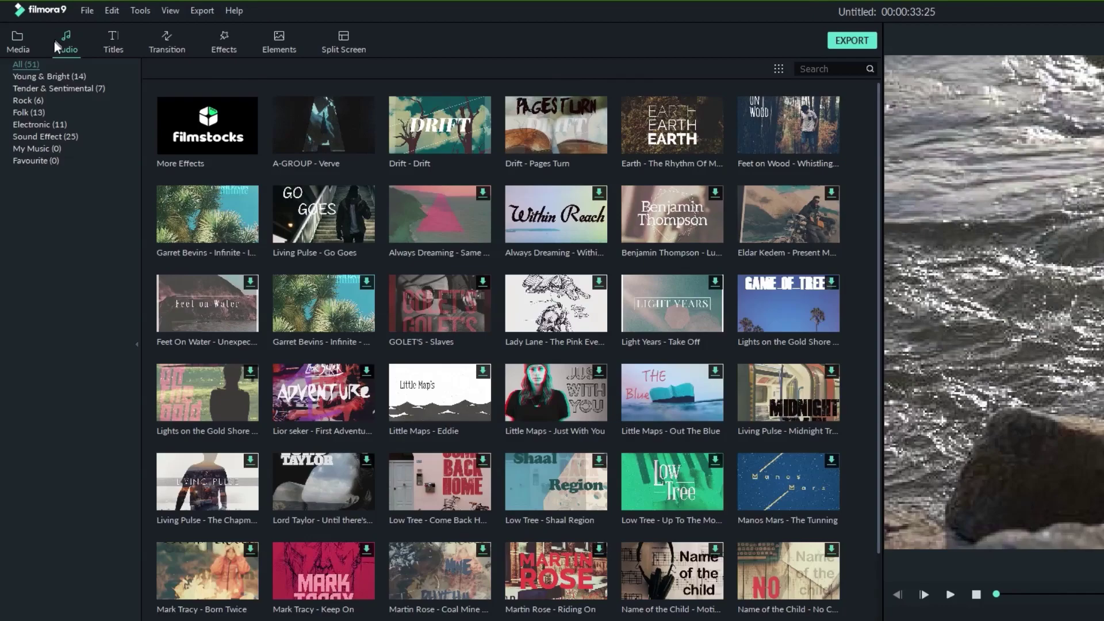
{"action": "left_click", "coordinate": [207, 302]}
{"action": "left_click", "coordinate": [758, 145]}
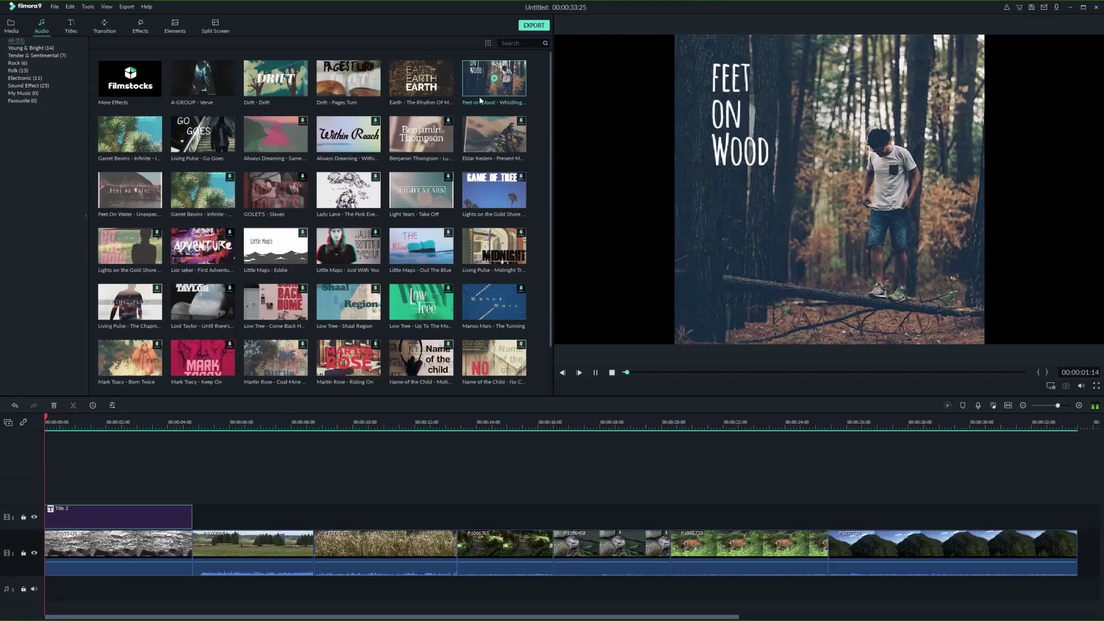
{"action": "left_click_drag", "start_coordinate": [483, 121], "coordinate": [46, 593]}
{"action": "left_click", "coordinate": [11, 27]}
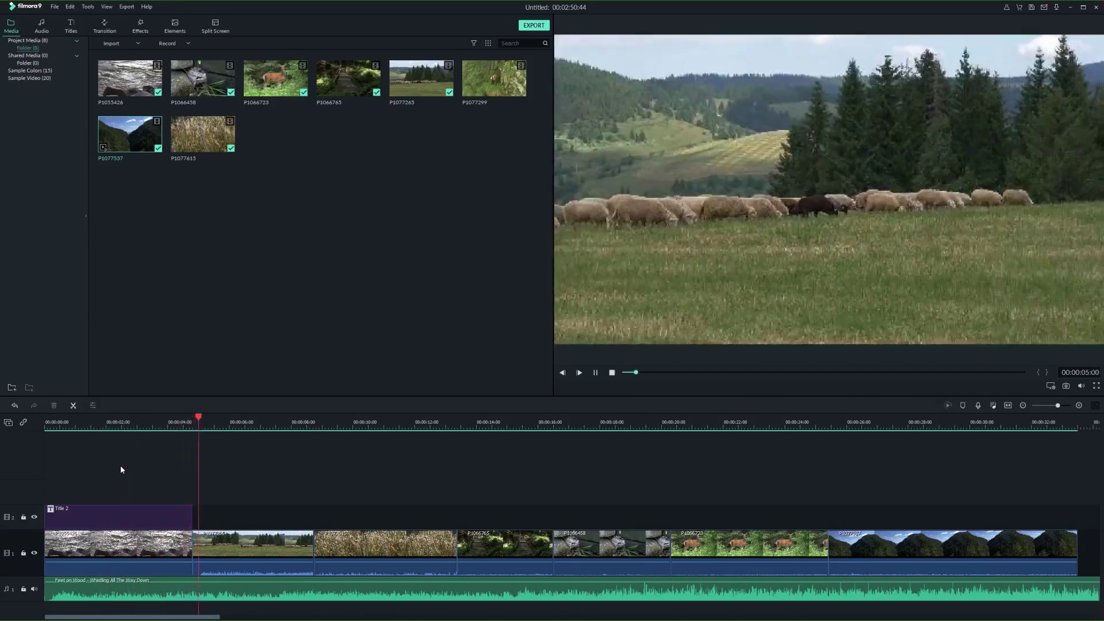
- Add a shortened transition between the sheep and grass clips
{"action": "key", "text": "space"}
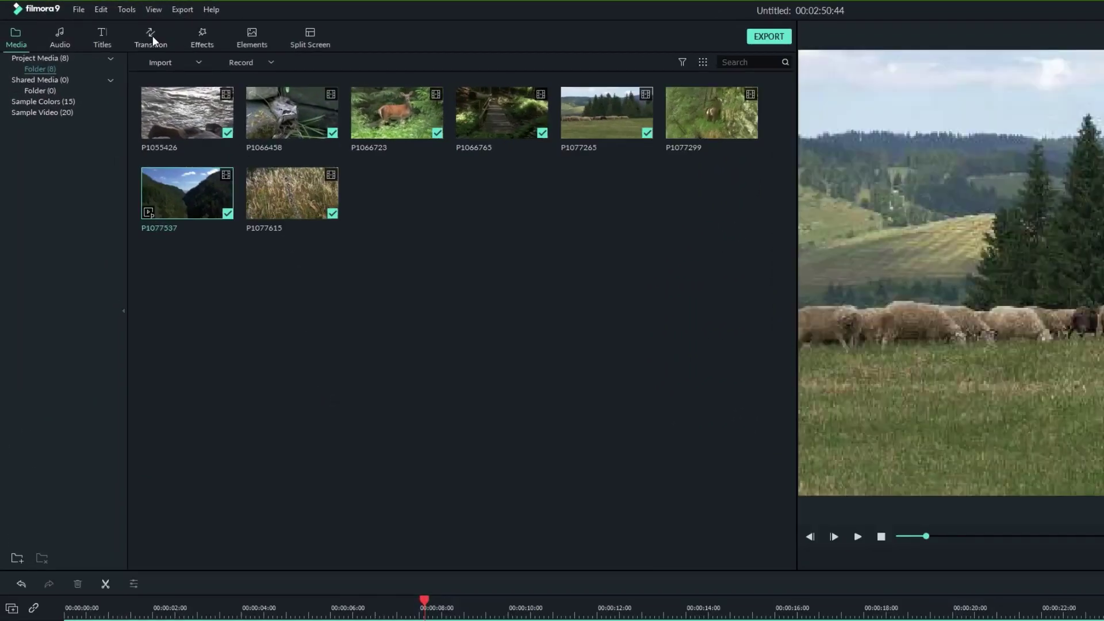
{"action": "left_click", "coordinate": [106, 25]}
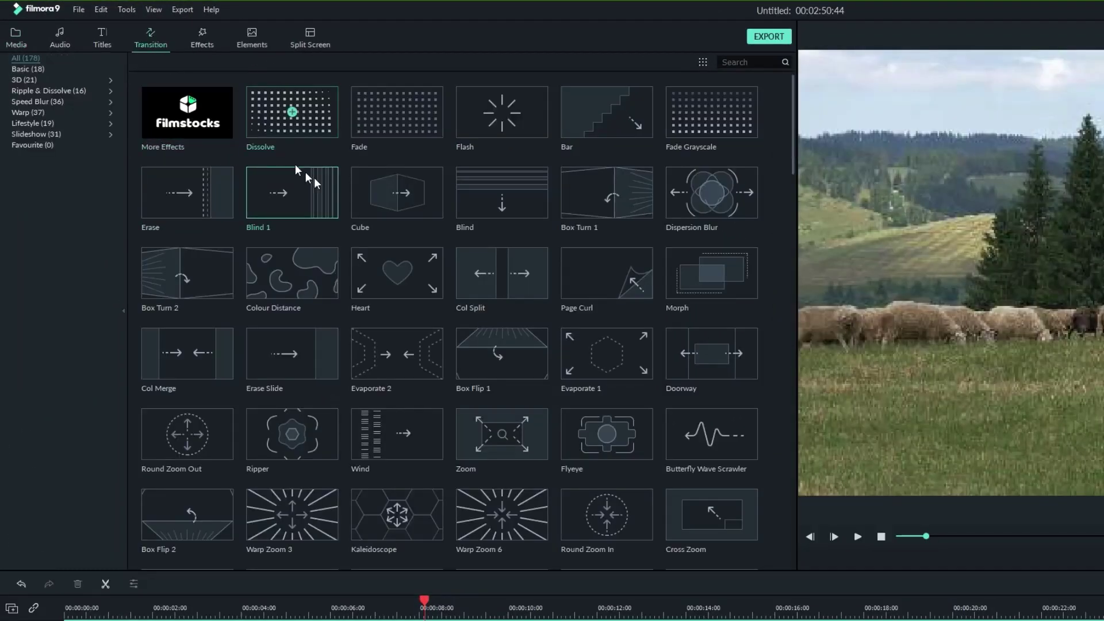
{"action": "left_click", "coordinate": [689, 134]}
{"action": "left_click_drag", "start_coordinate": [686, 122], "coordinate": [618, 483]}
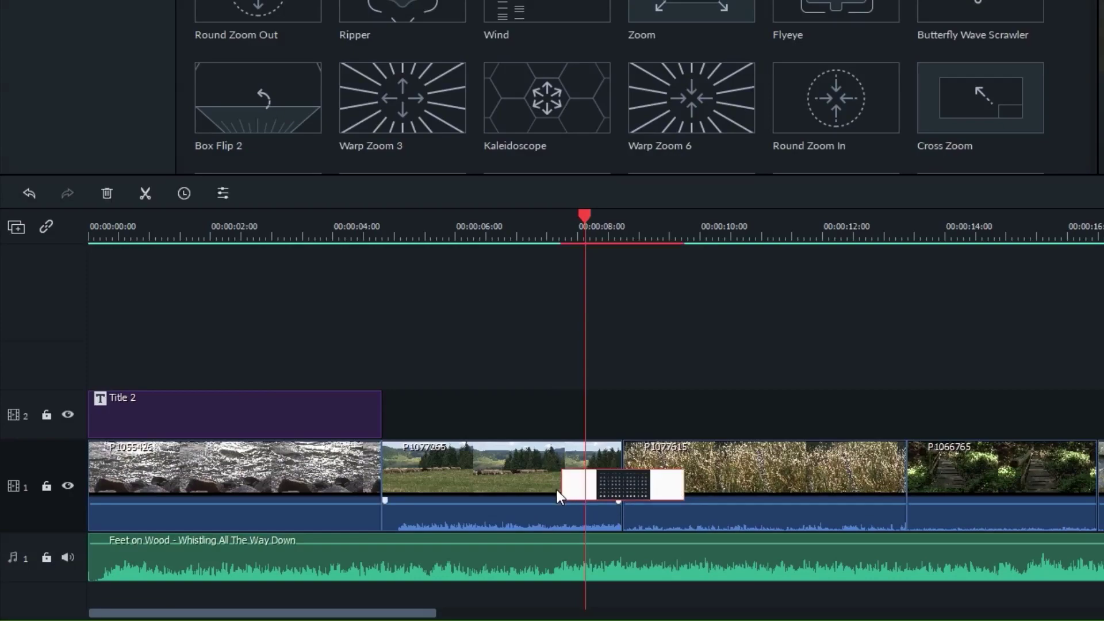
{"action": "left_click_drag", "start_coordinate": [558, 489], "coordinate": [586, 488]}
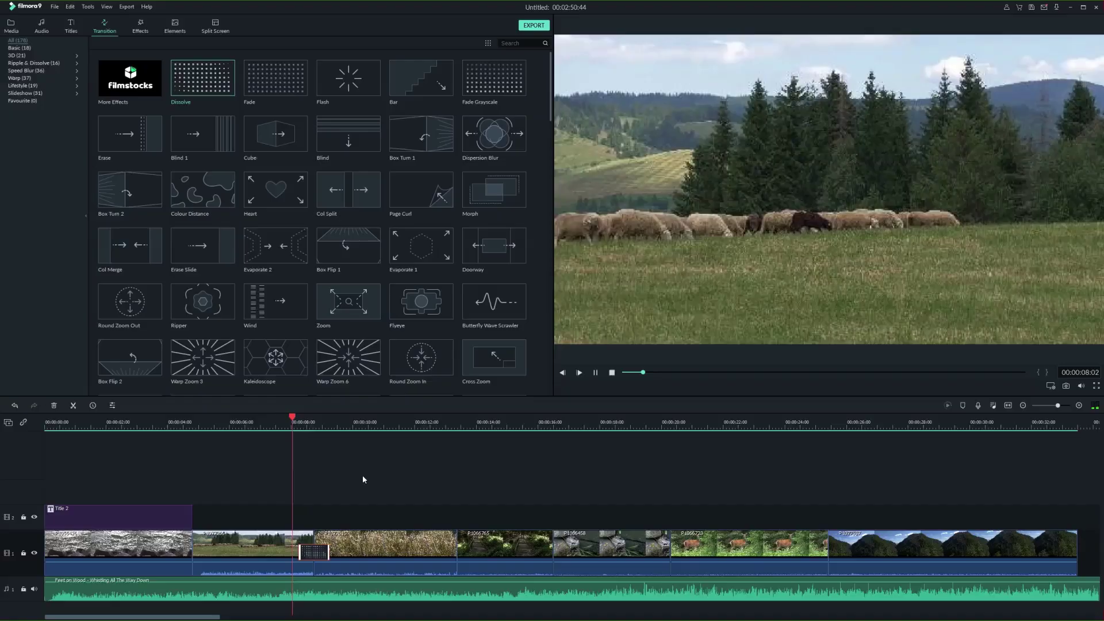
- Play the transition, add another at a later clip boundary, and fade the music out
{"action": "key", "text": "space"}
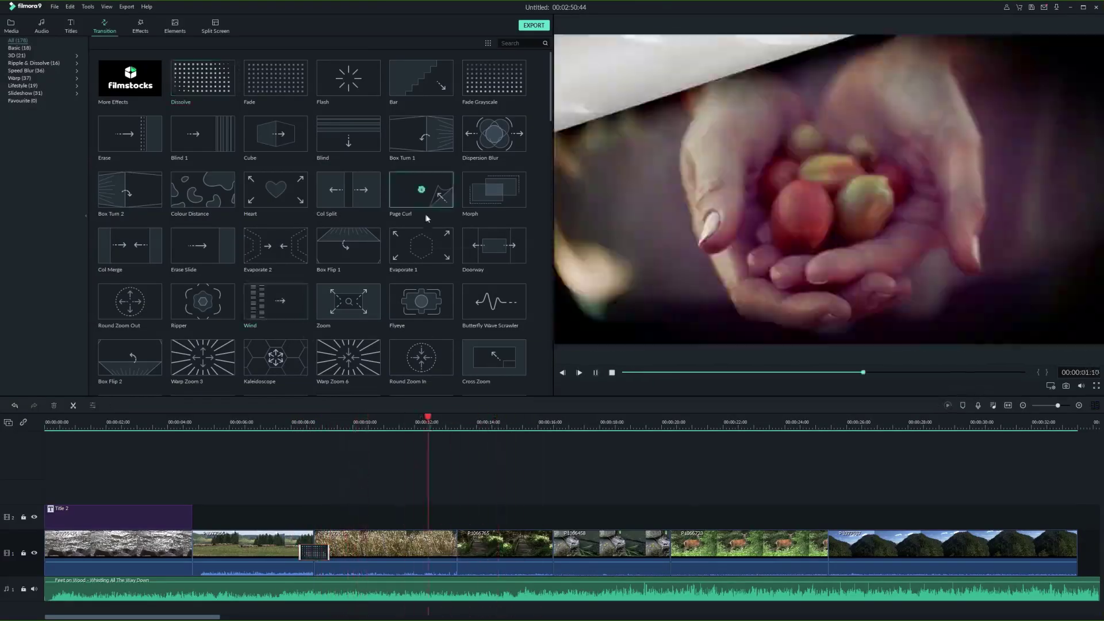
{"action": "left_click_drag", "start_coordinate": [275, 301], "coordinate": [458, 553]}
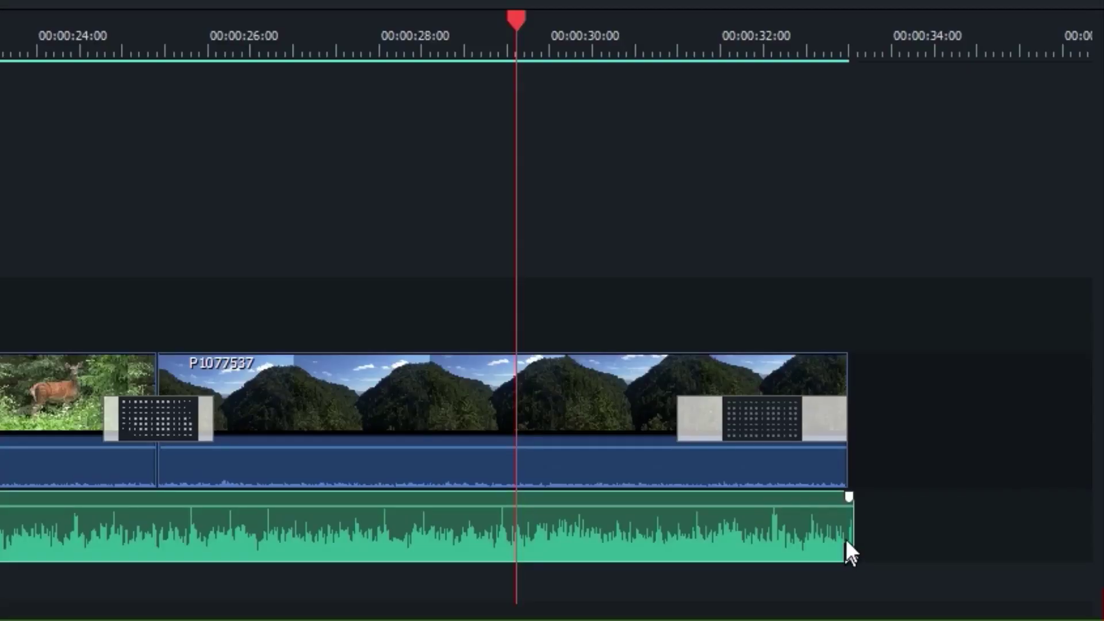
{"action": "left_click_drag", "start_coordinate": [850, 496], "coordinate": [544, 530]}
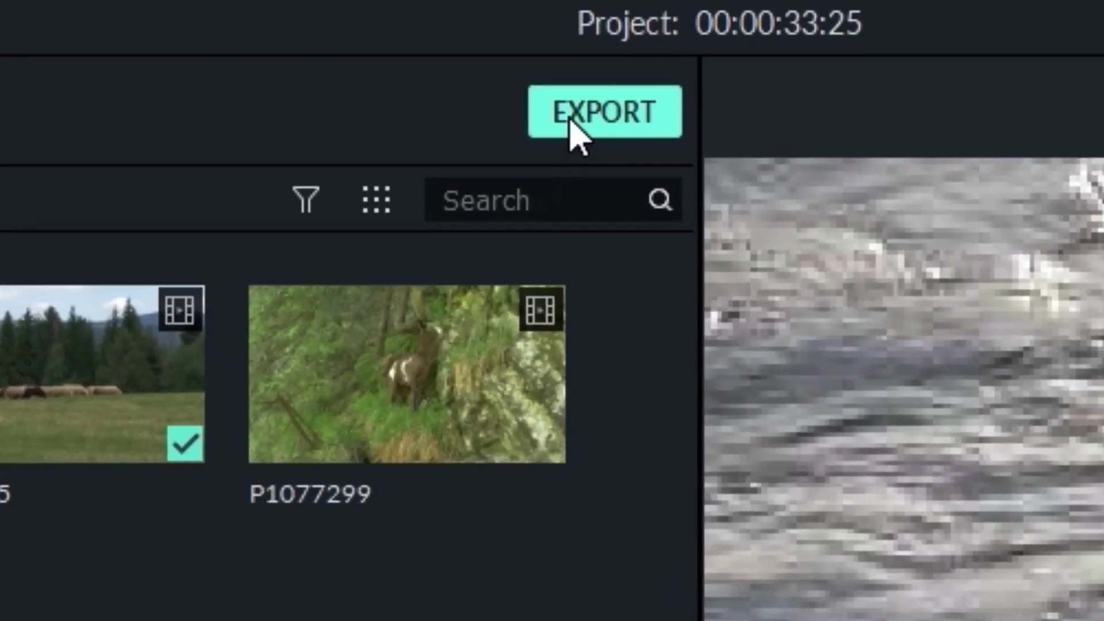
- Export the video as MP4 named 'Project' at 1920x1080 and start rendering
{"action": "left_click", "coordinate": [576, 134]}
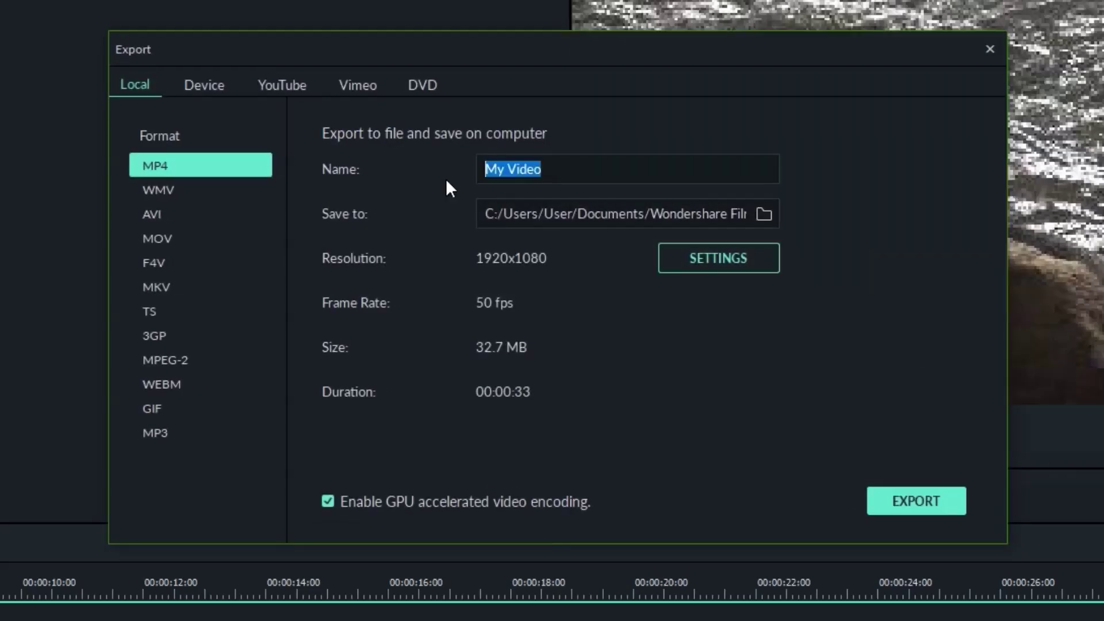
{"action": "type", "text": "Project"}
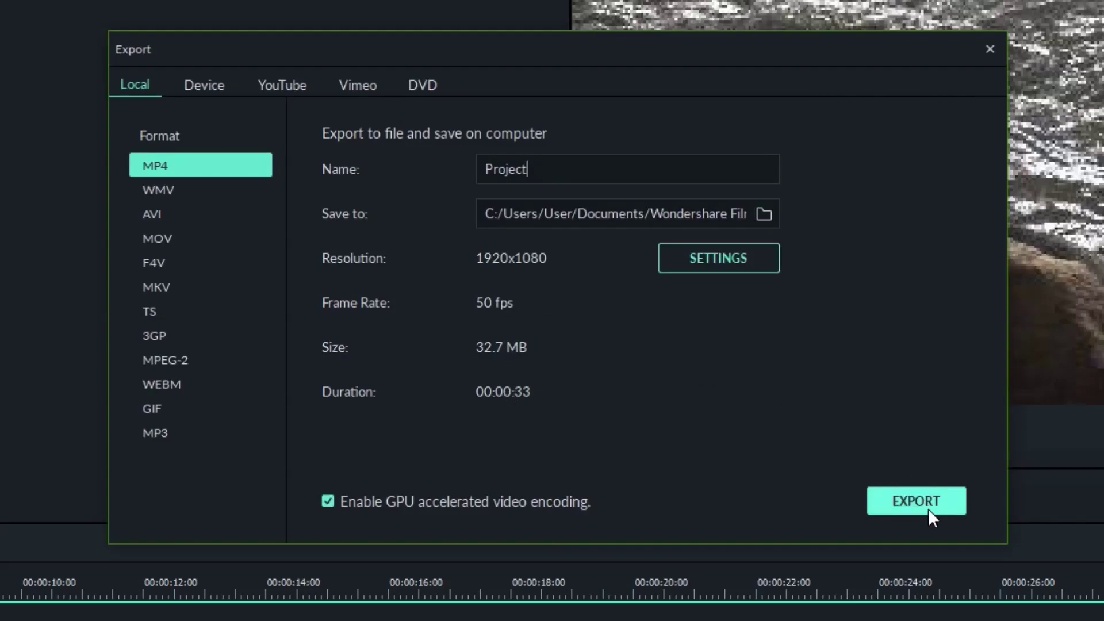
{"action": "left_click", "coordinate": [913, 505]}
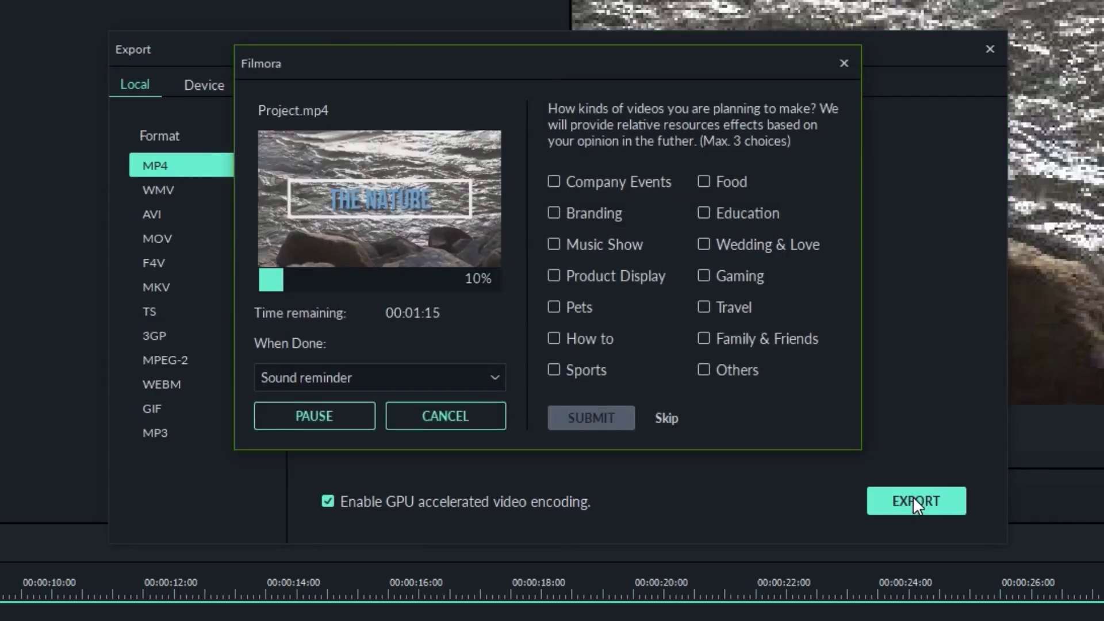